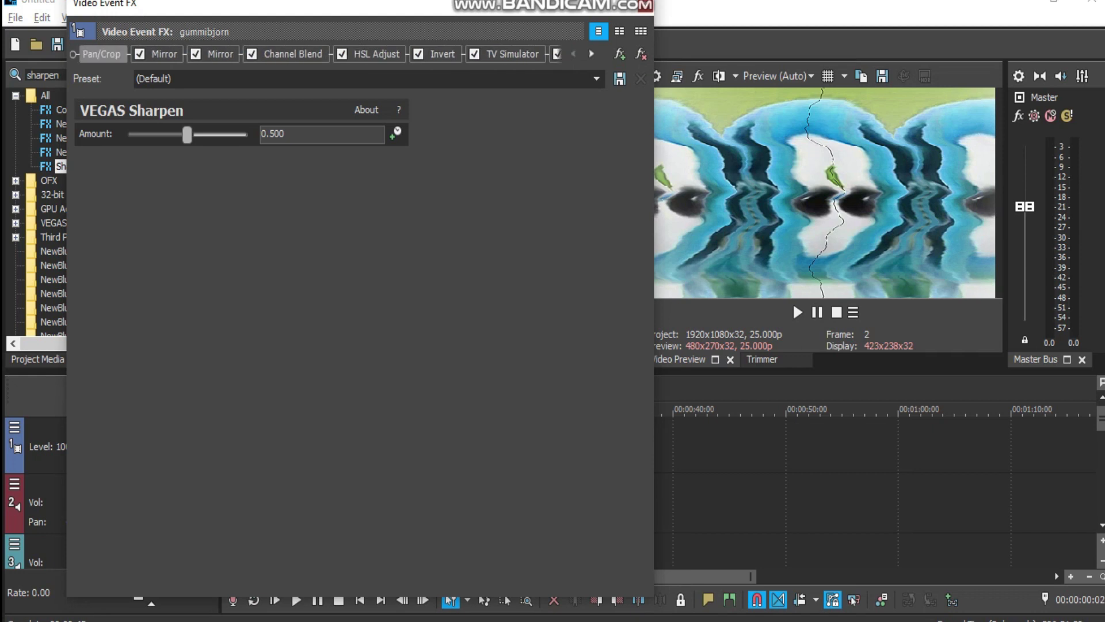
Inspect the gummibjorn event's Pan/Crop X Center and the first Mirror effect's preset and center values
left_click(101, 54)
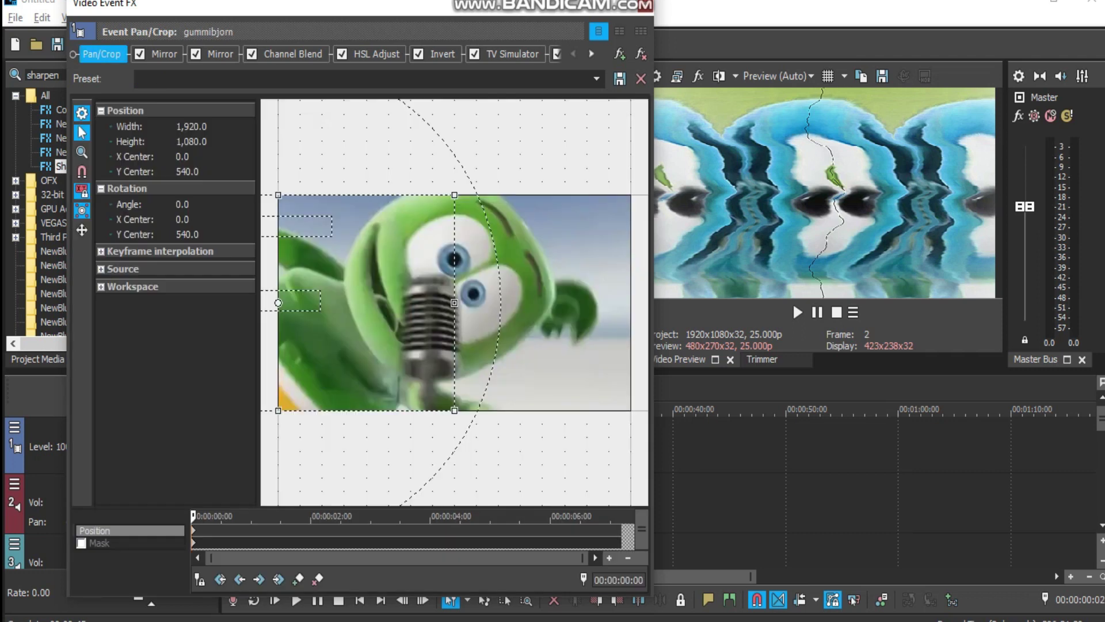
left_click(183, 156)
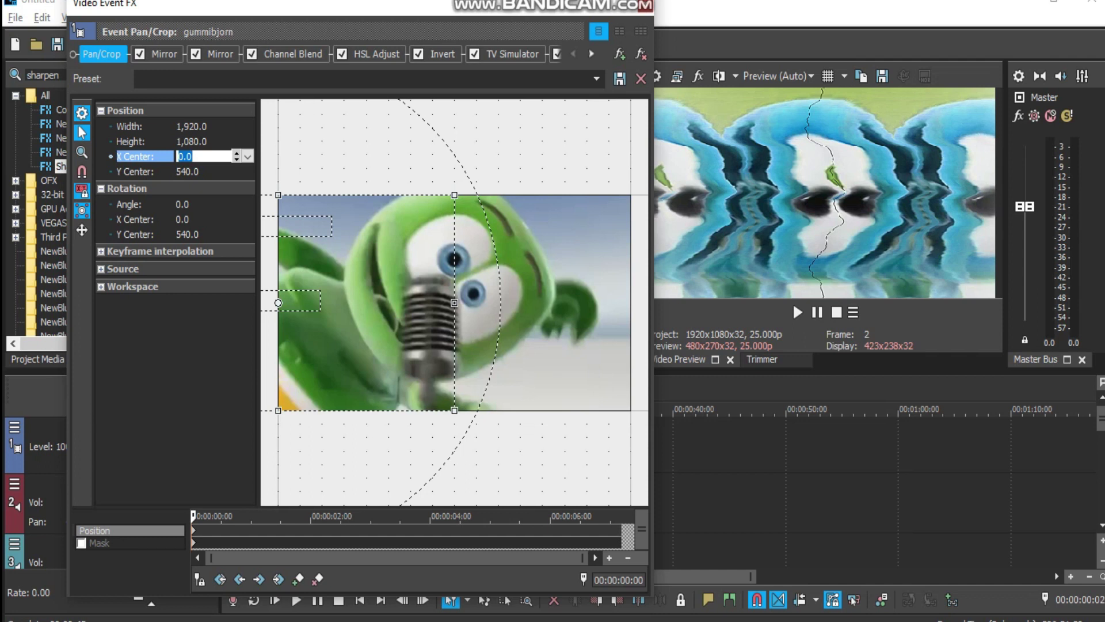
left_click(157, 54)
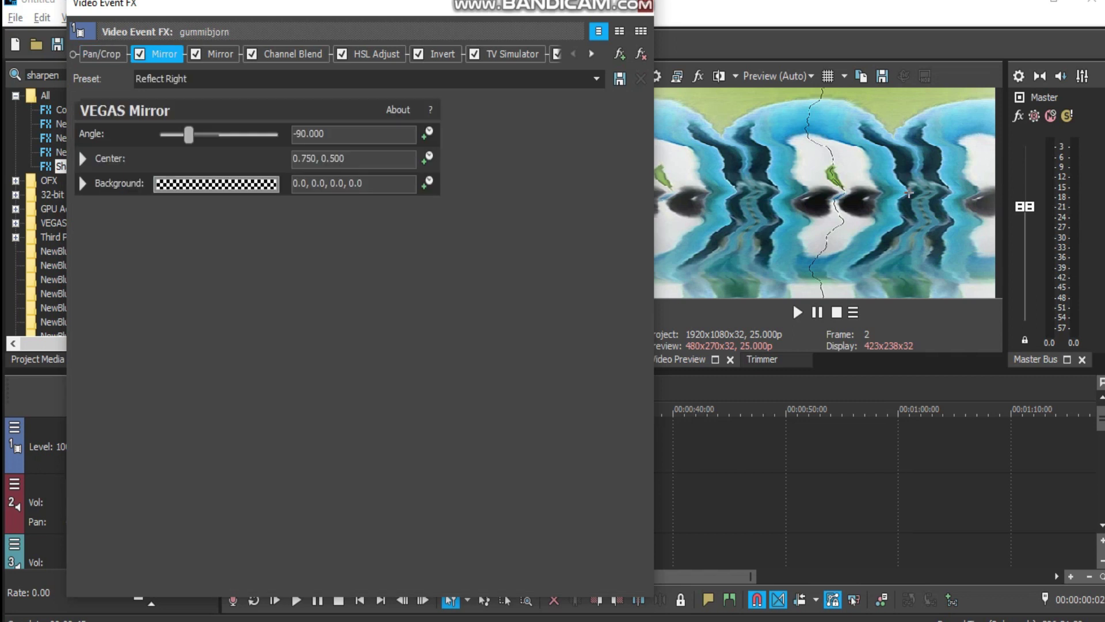
mouse_move(166, 78)
left_mouse_down()
mouse_move(136, 79)
mouse_move(188, 79)
left_mouse_up()
left_click_drag(317, 159, 292, 158)
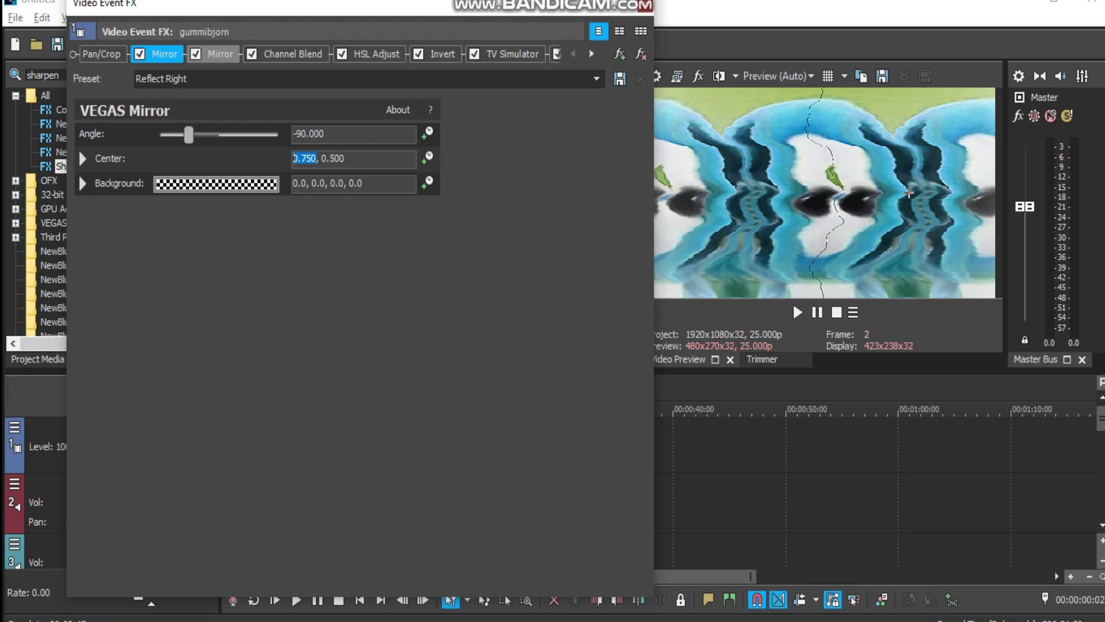
Review the settings of each effect in the chain from the second Mirror through the first Invert
left_click(219, 54)
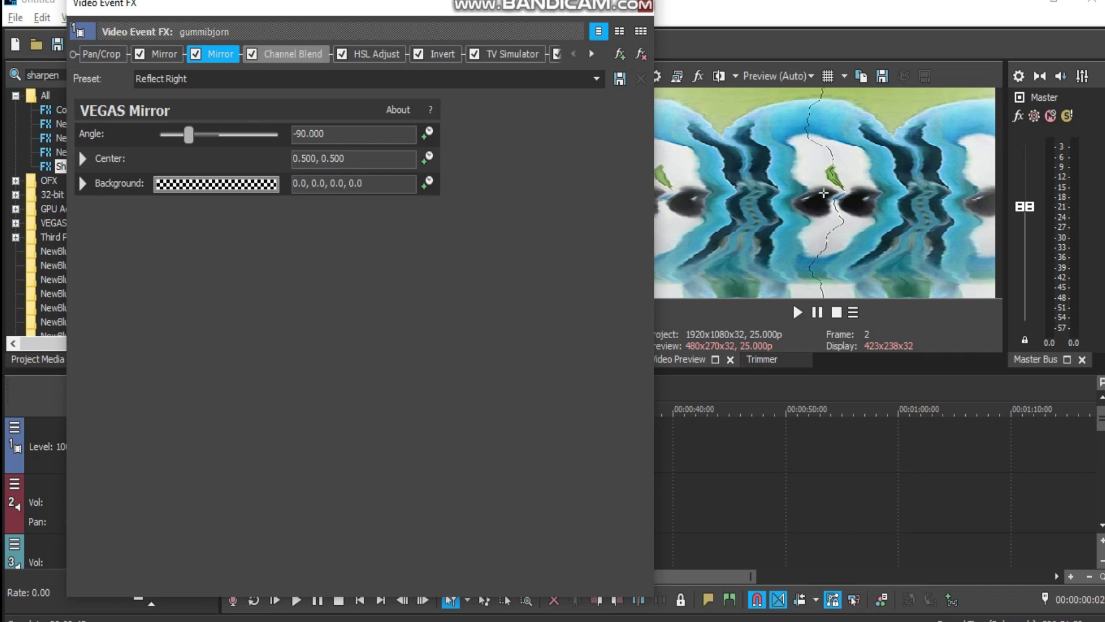
left_click(288, 54)
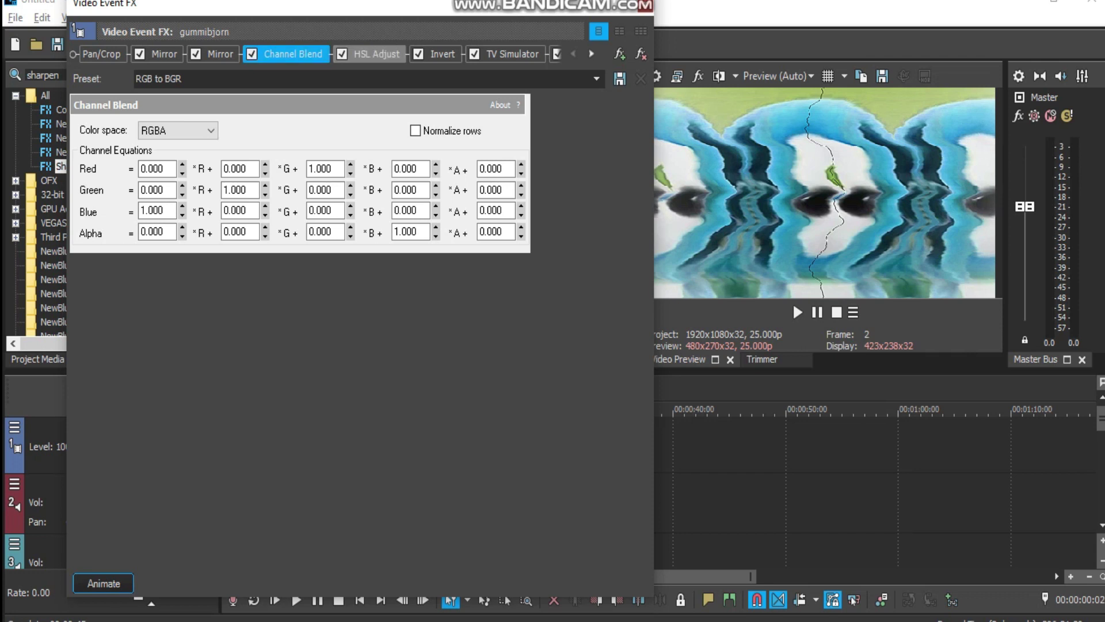
left_click(375, 54)
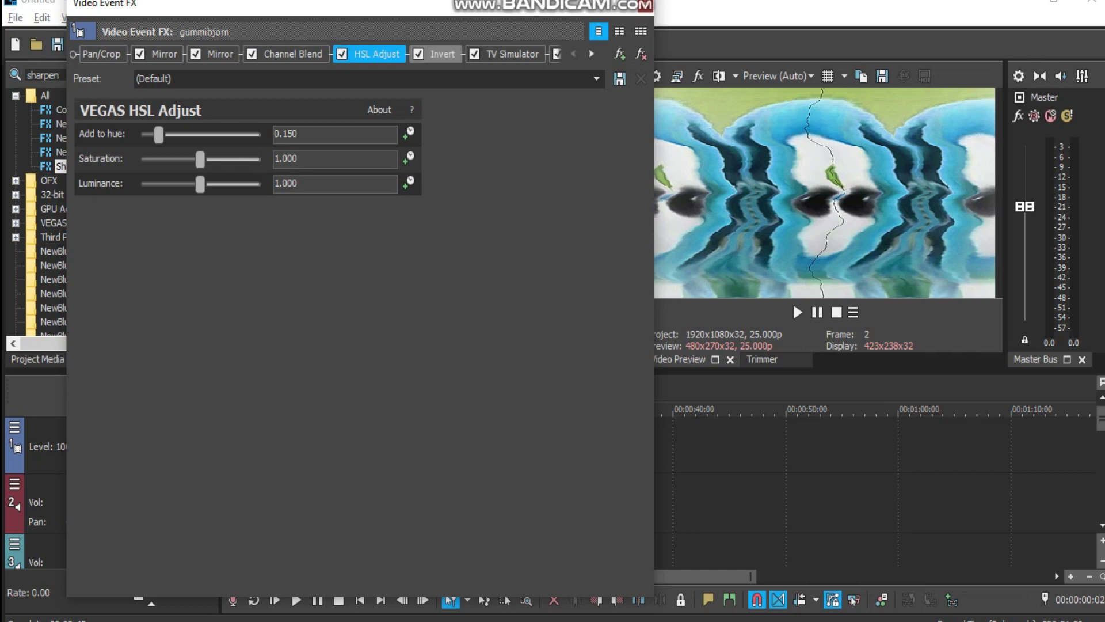
left_click(441, 53)
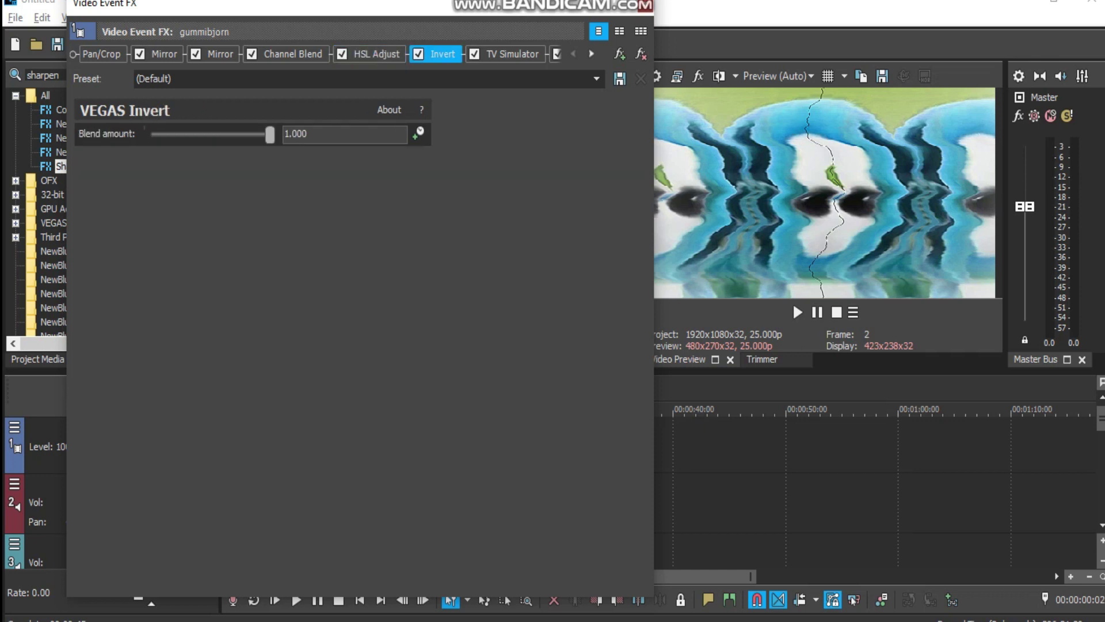
Inspect the TV Simulator effect's settings, including its line sync and vertical sync values
left_click(592, 53)
left_click(591, 53)
left_click(592, 53)
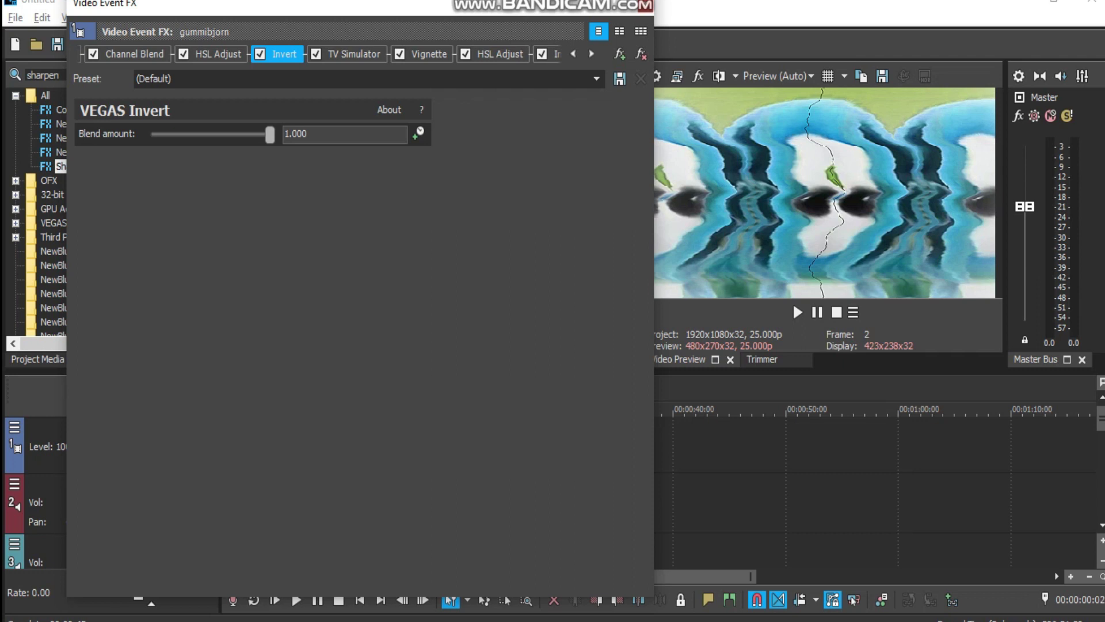
left_click(348, 53)
key("shift+Tab")
key("shift+Tab")
key("shift+Tab")
key("shift+Tab")
key("shift+Tab")
key("shift+Tab")
key("shift+Tab")
key("shift+Tab")
key("shift+Tab")
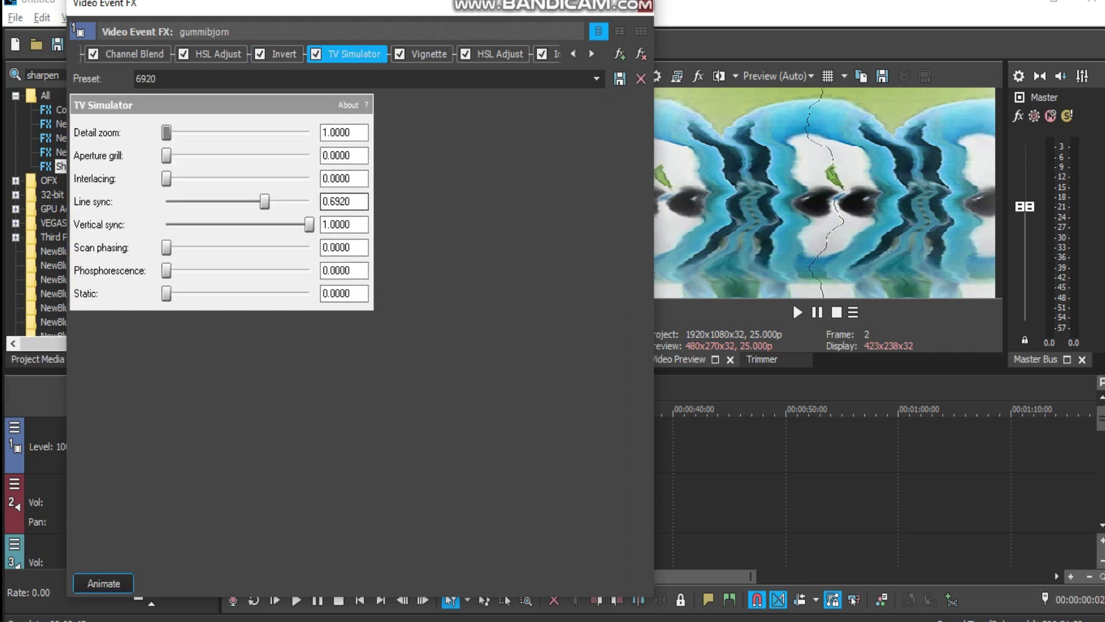
key("shift+Tab")
key("shift+Tab")
key("shift+Tab")
key("shift+Tab")
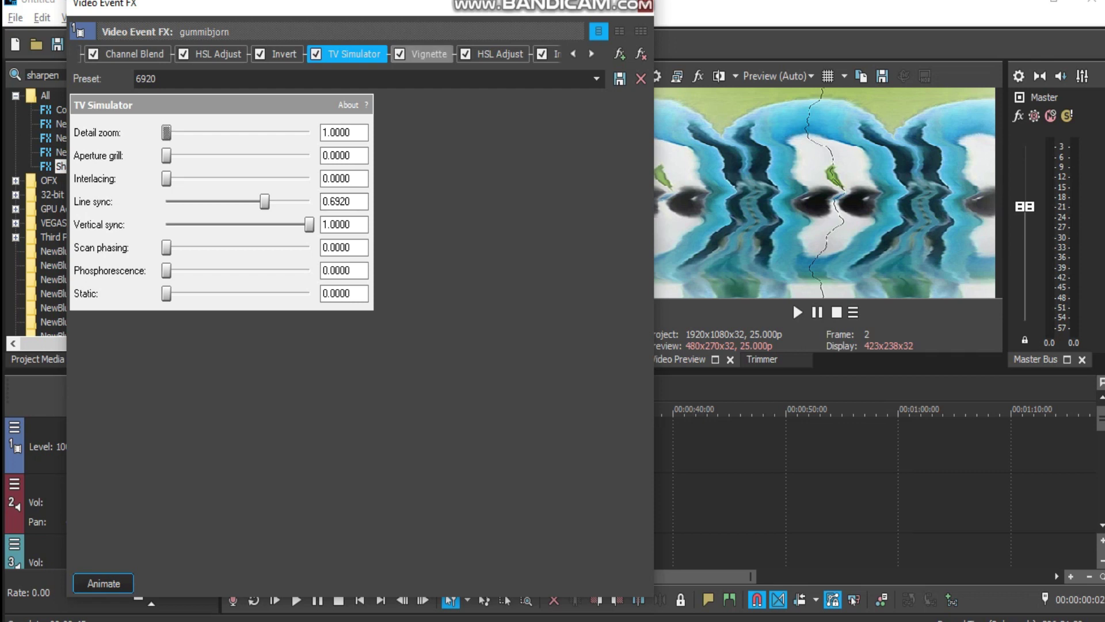
Review the Vignette effect's settings and the saturation of the HSL Adjust that follows it
left_click(422, 53)
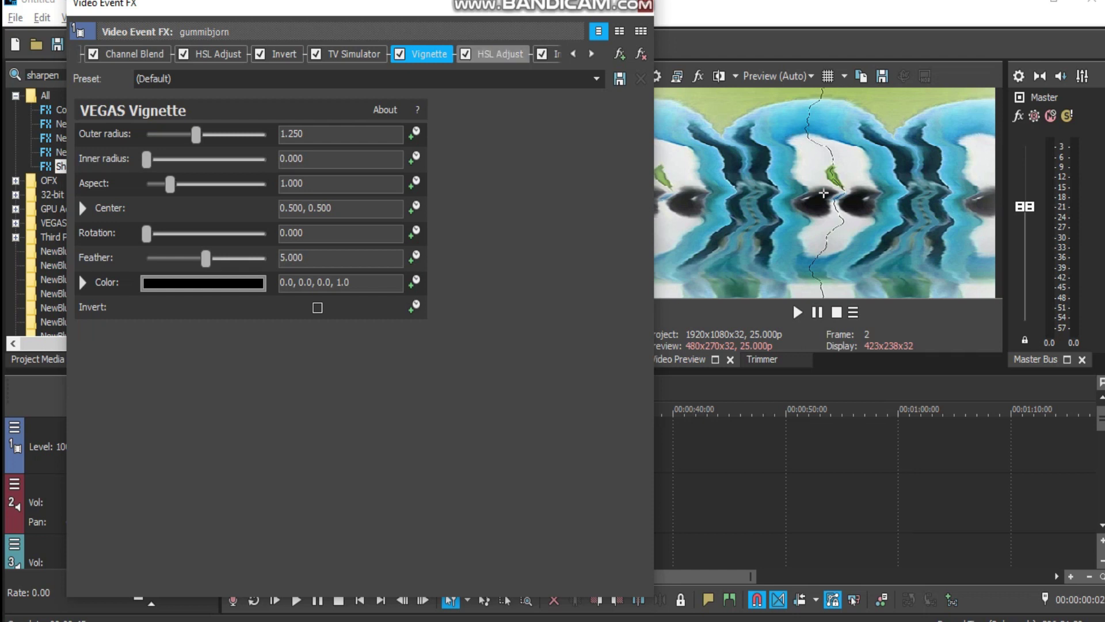
left_click(497, 53)
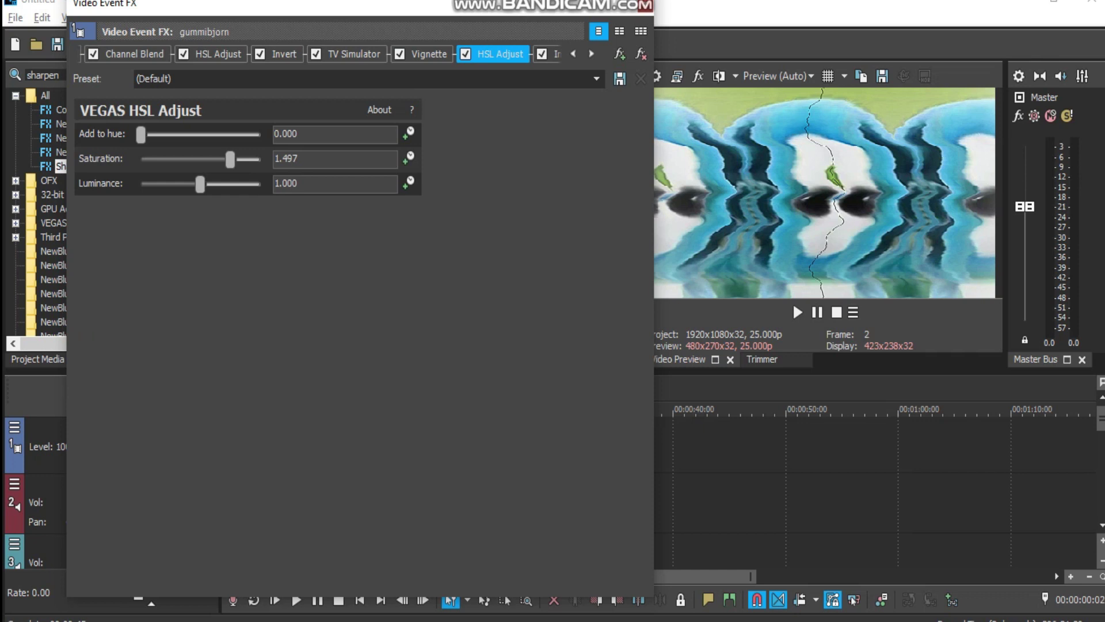
left_click(276, 158)
Check the last Invert and Sharpen effects in the chain and close the video event effects
left_click(591, 53)
left_click(591, 54)
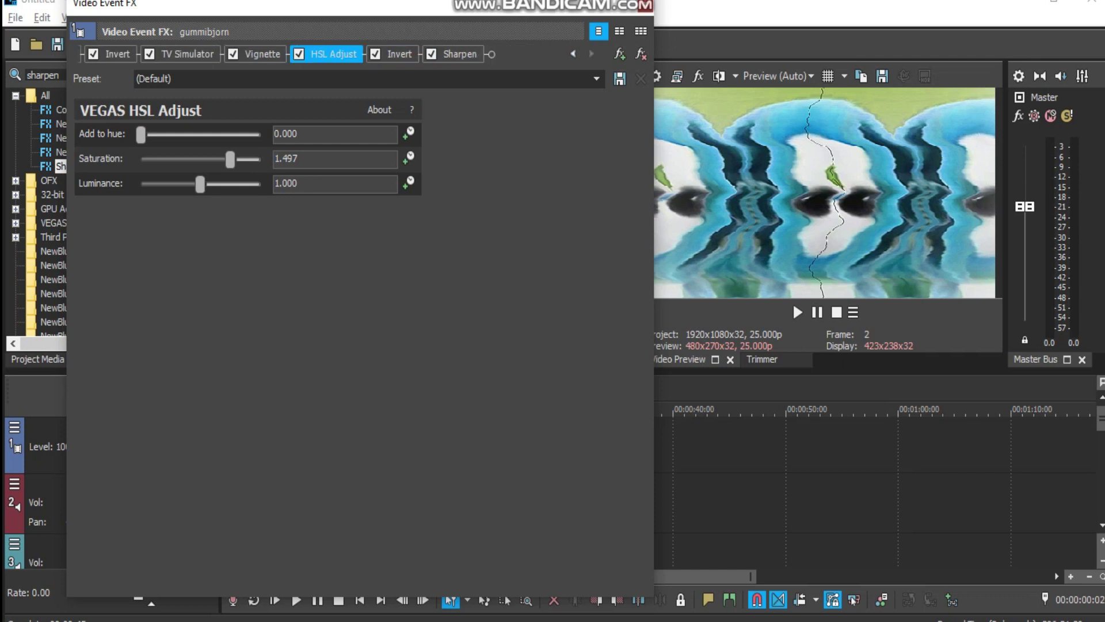
left_click(393, 53)
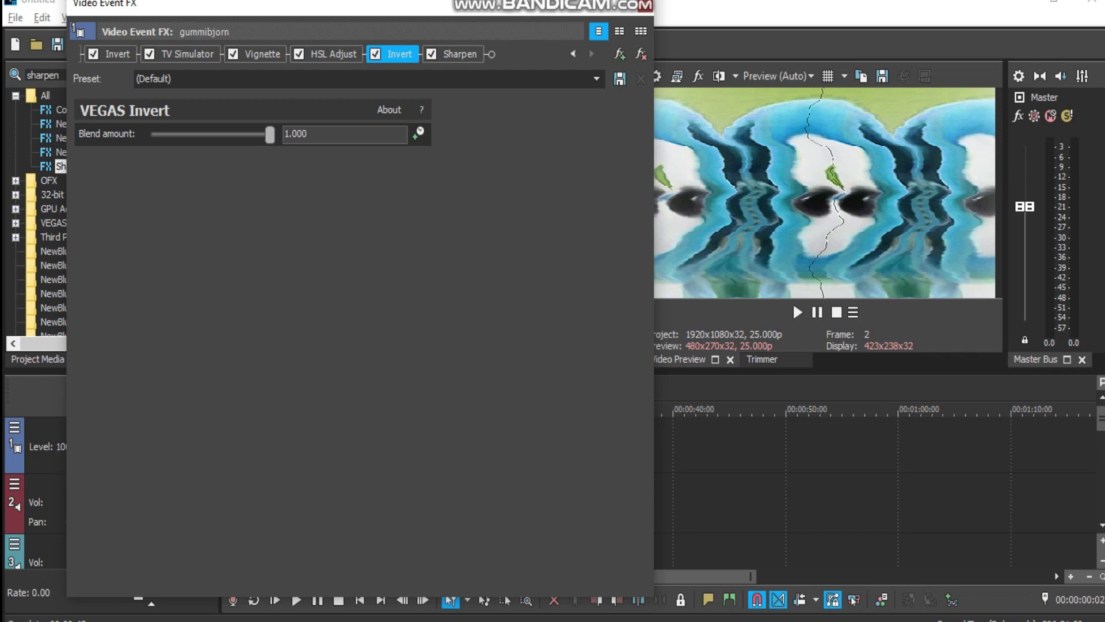
left_click(459, 53)
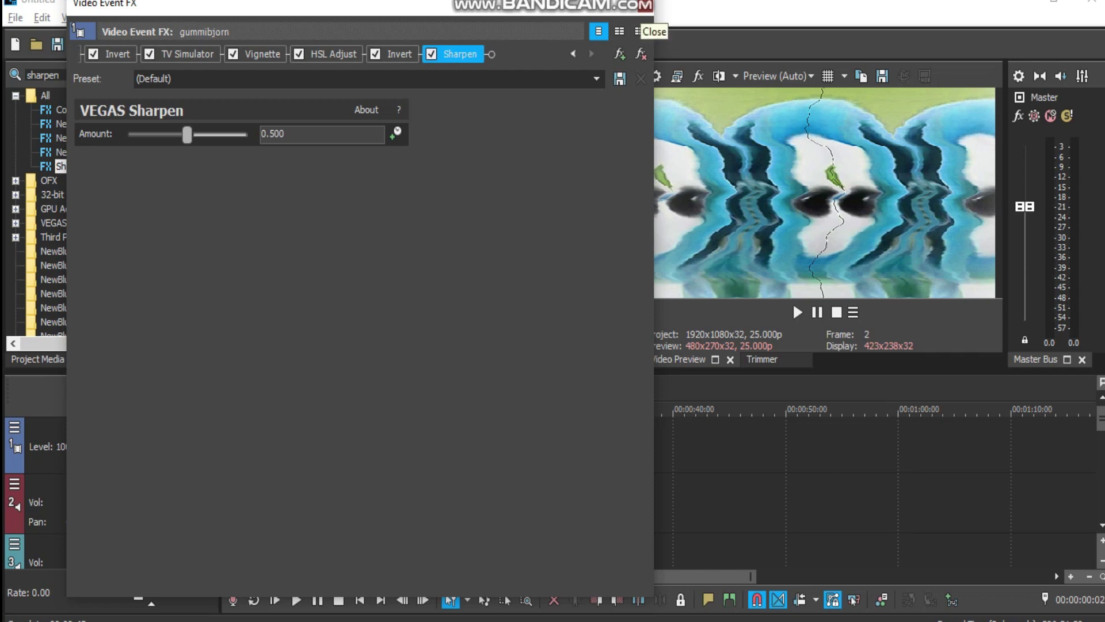
left_click(638, 32)
Check the stretch method and pitch change in the properties of the audio event on track 2
left_click(308, 493)
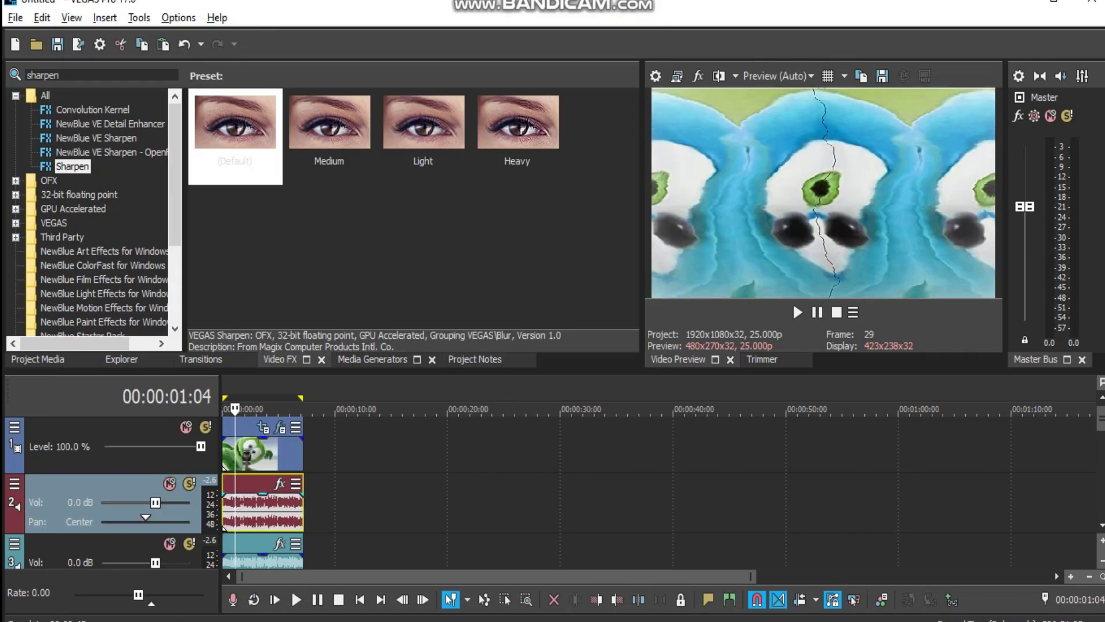
right_click(235, 499)
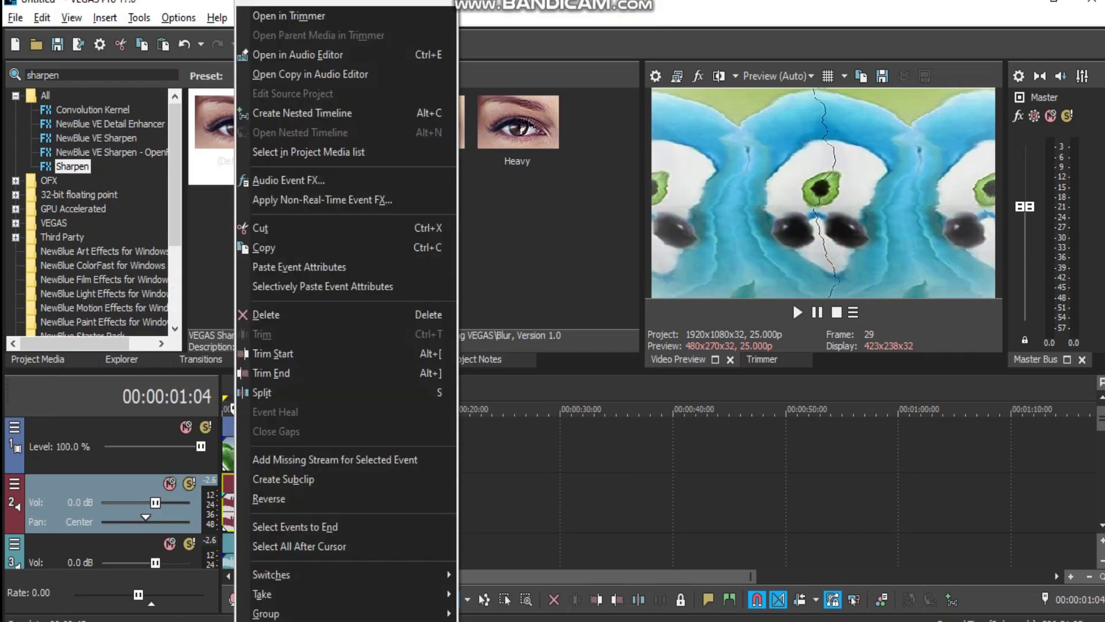
key("p")
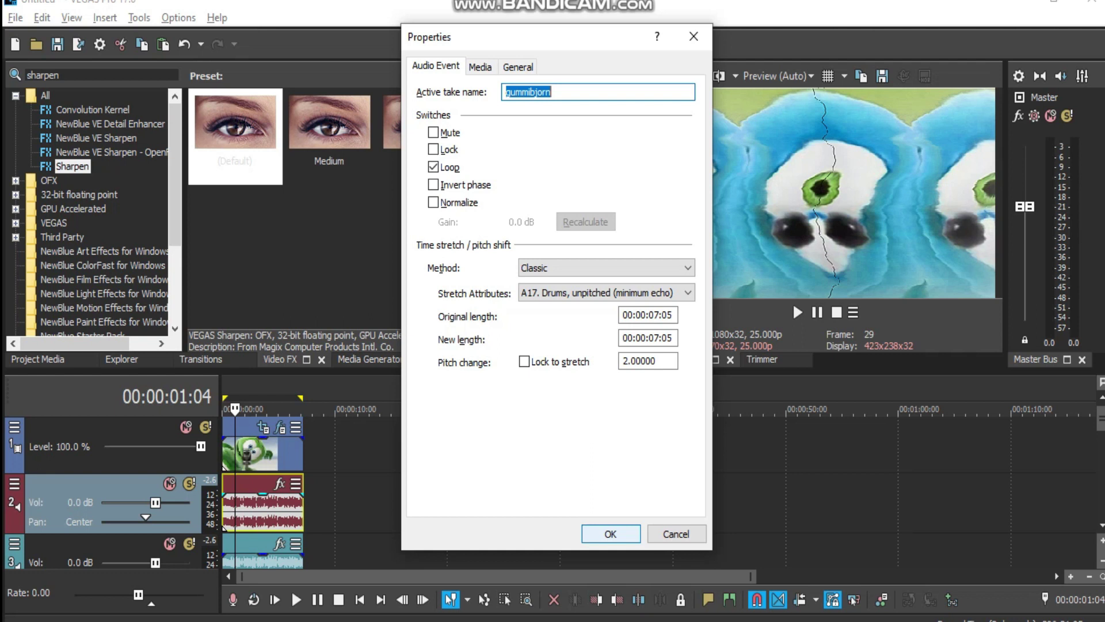
left_click(611, 534)
Check the stretch method and pitch change in the properties of the audio event on track 3
right_click(234, 552)
key("p")
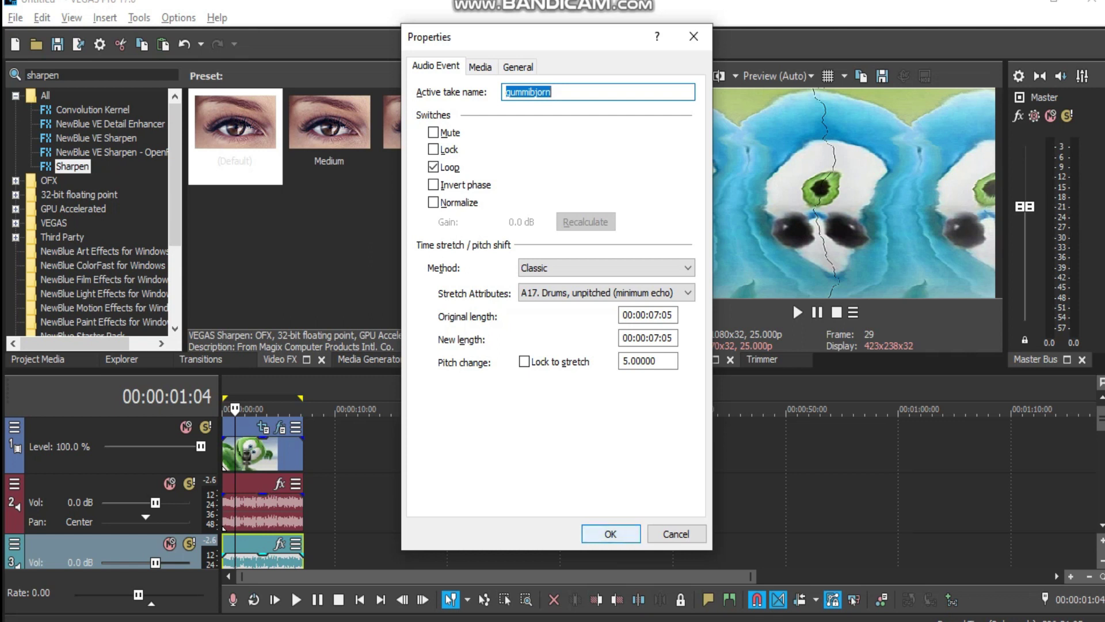
left_click(610, 533)
Check the stretch method and pitch change in the properties of the audio event on track 4
scroll(115, 495, "down", 3)
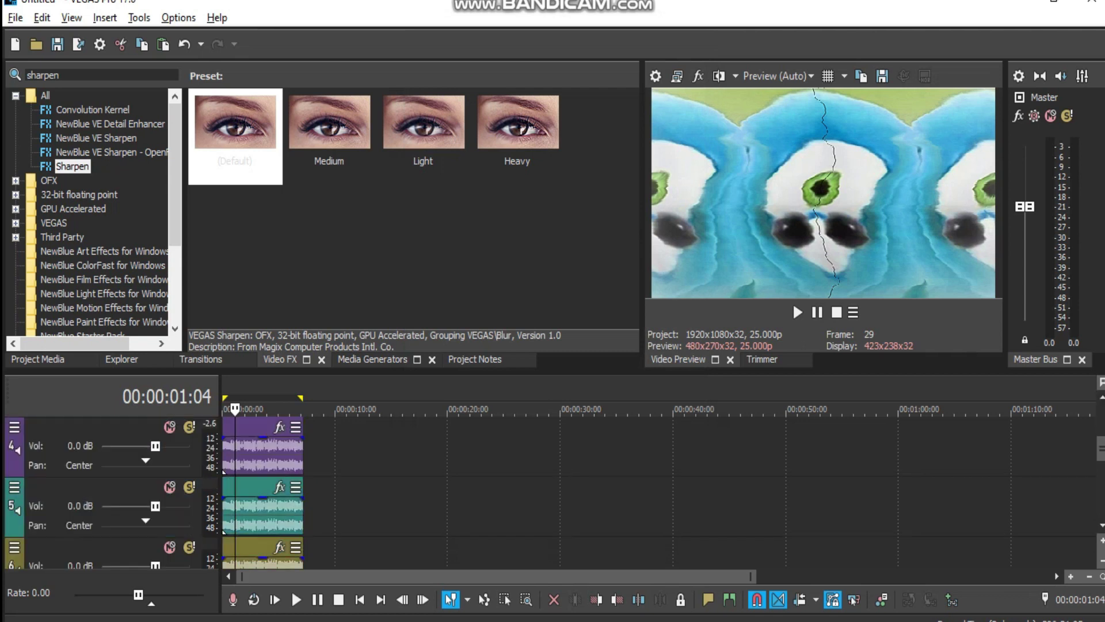
scroll(115, 490, "up", 1)
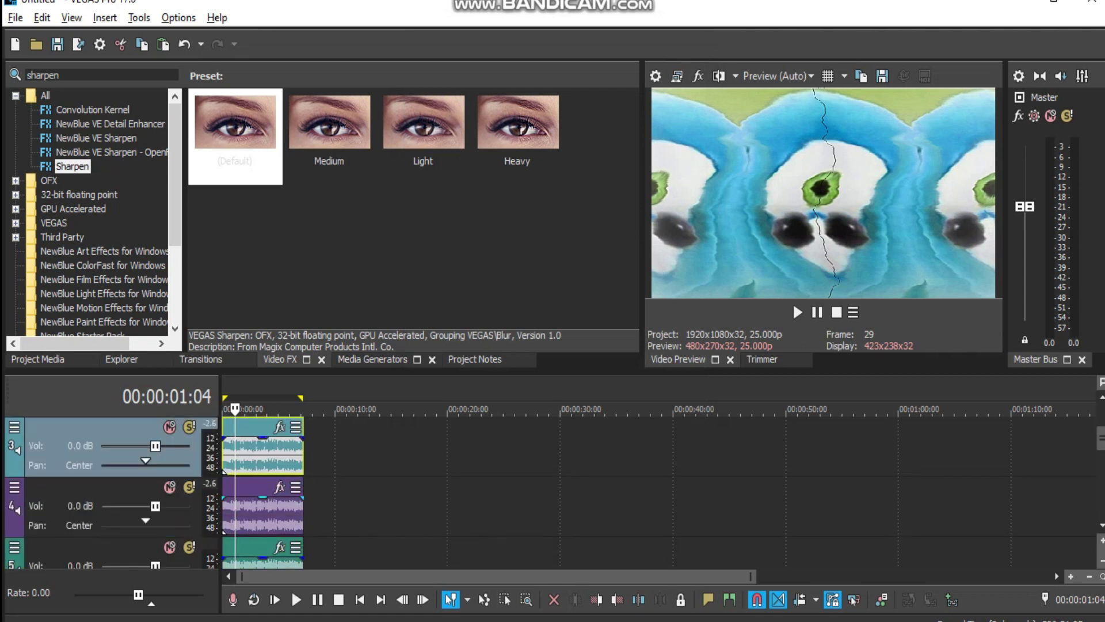
right_click(236, 506)
key("p")
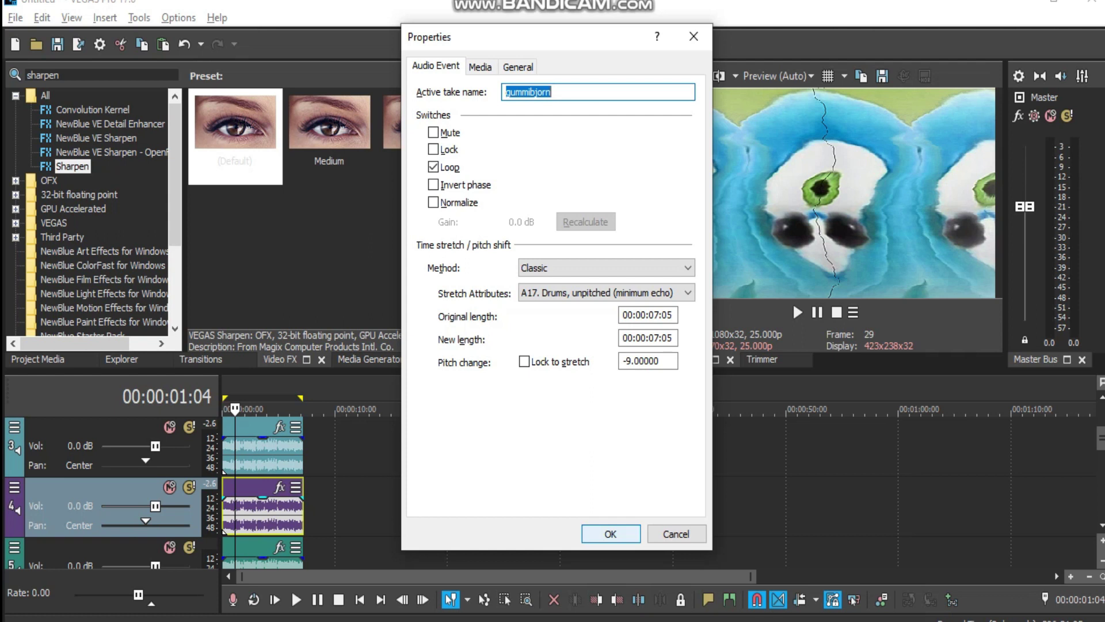
left_click(610, 534)
Check the stretch method and pitch change in the properties of the audio event on track 5
right_click(235, 551)
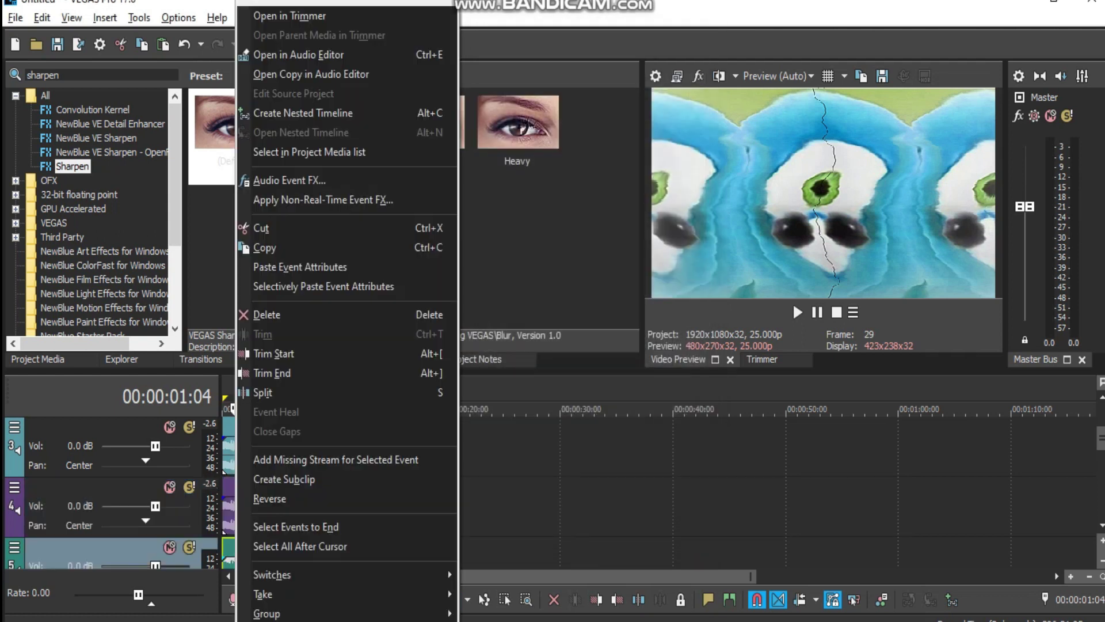
key("Up")
key("Return")
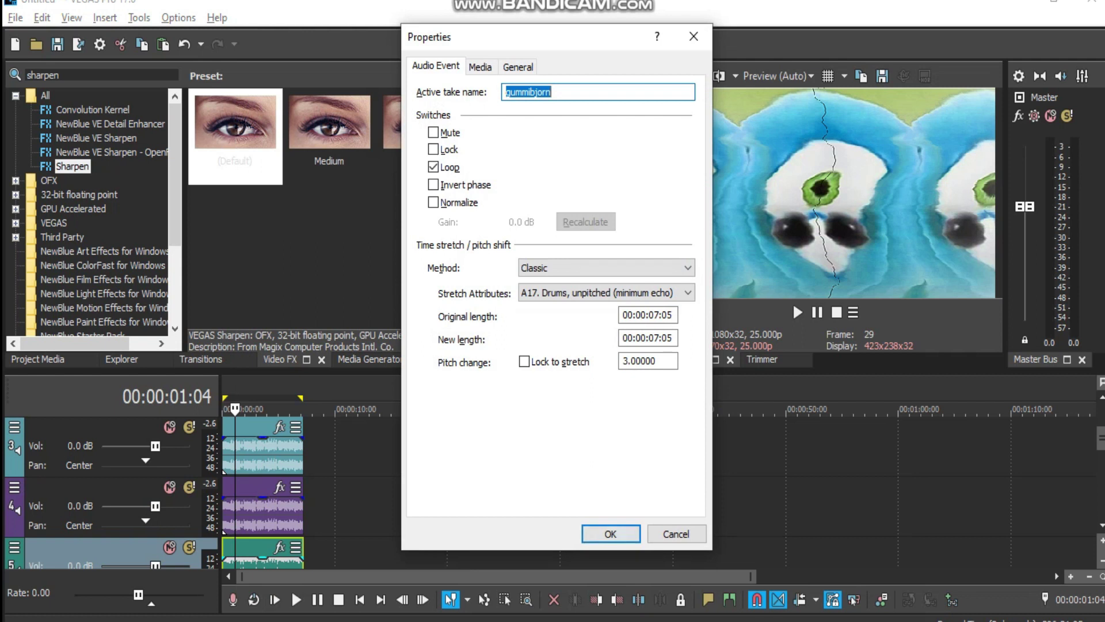
left_click(611, 533)
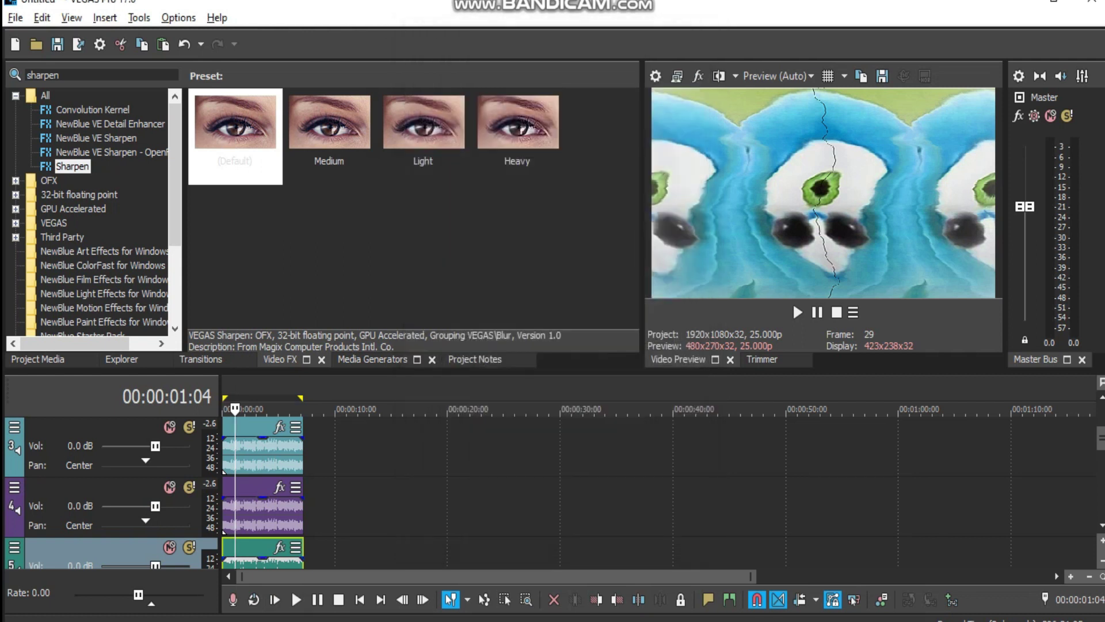
Check the stretch method and pitch change in the properties of the audio event on track 6
left_click(1101, 525)
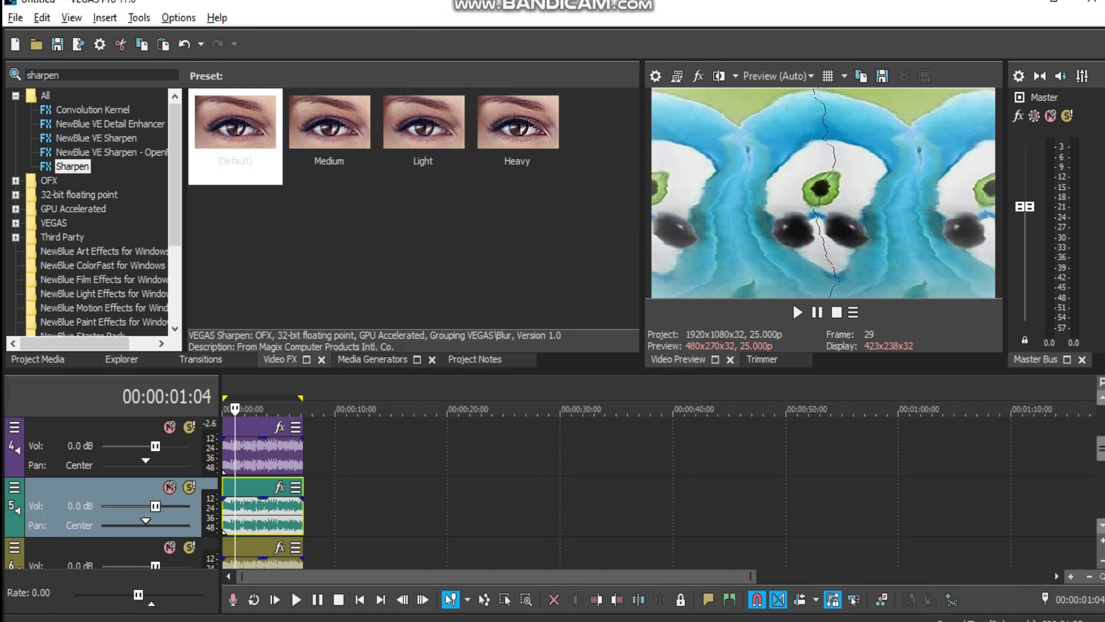
scroll(374, 489, "down", 1)
right_click(235, 507)
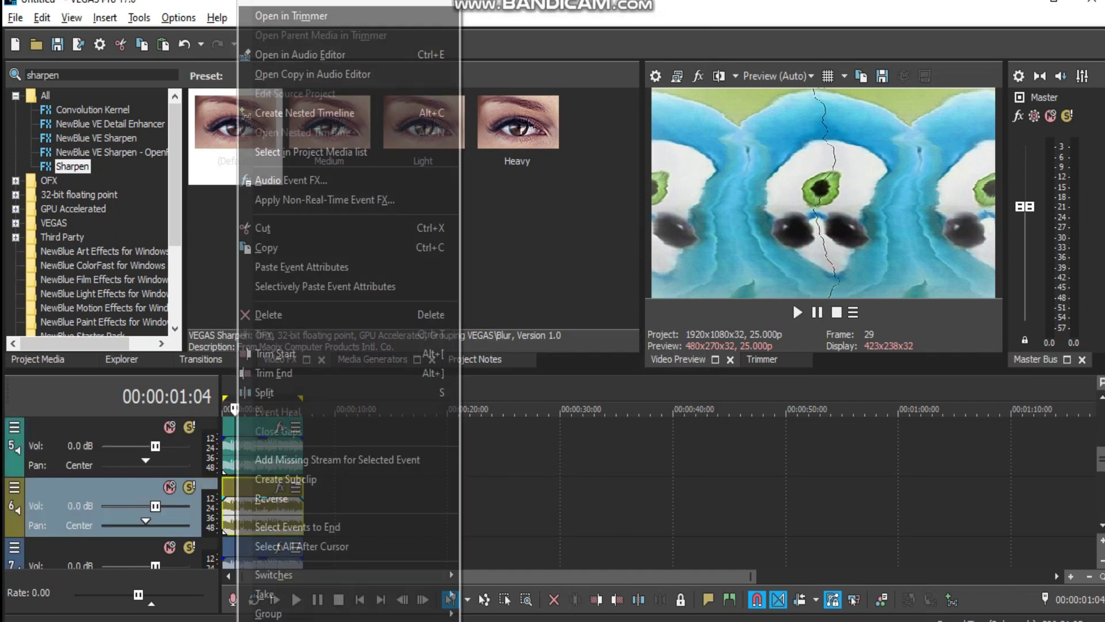
left_click(259, 617)
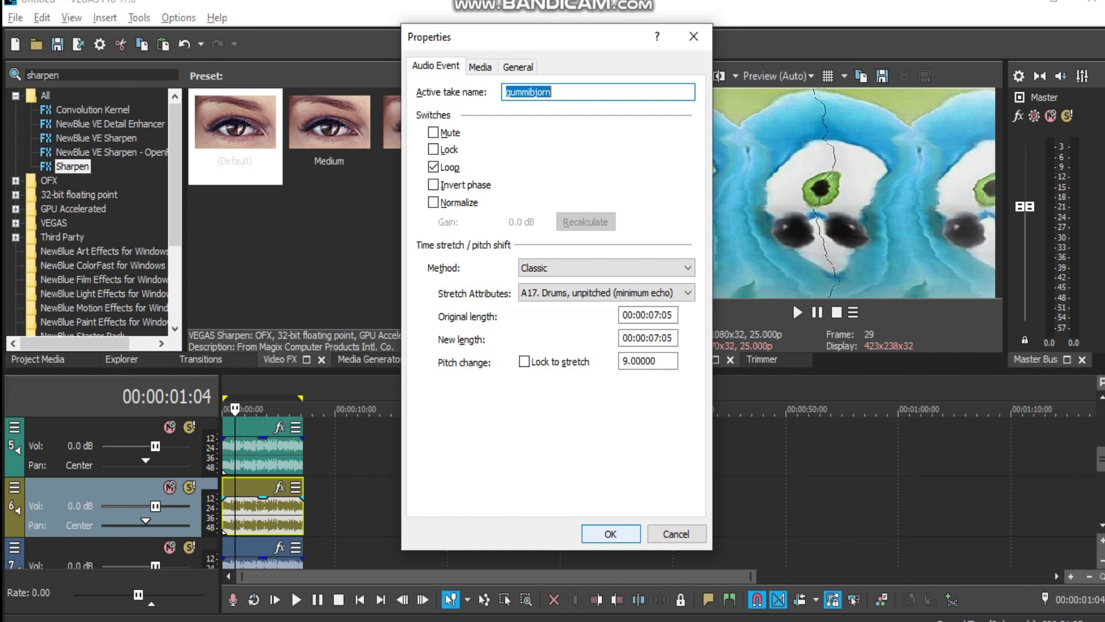
left_click(611, 534)
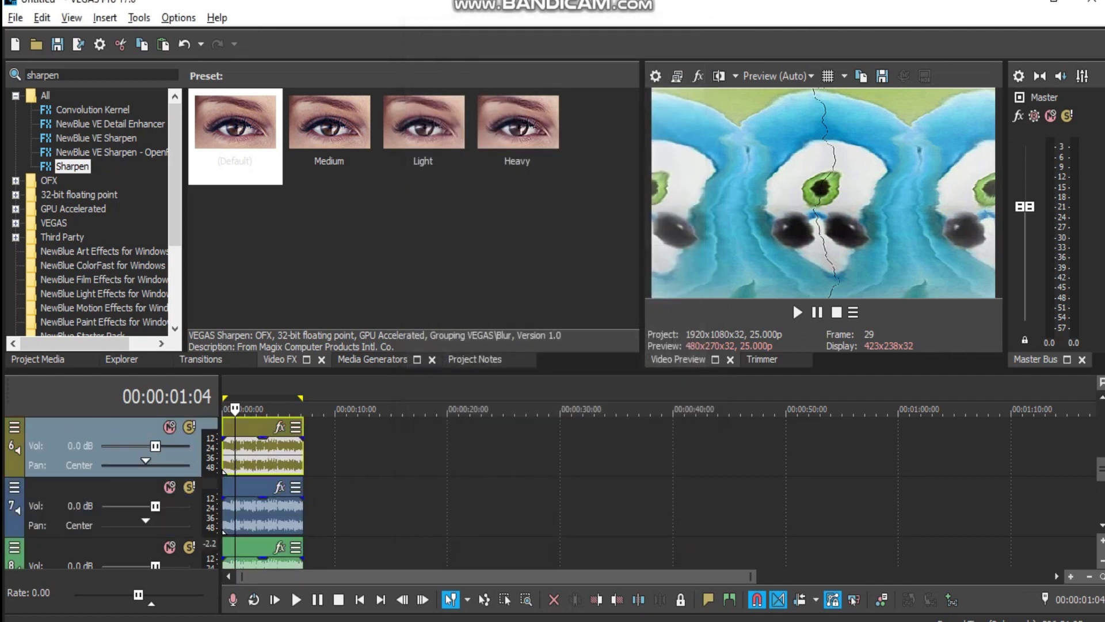
Select élastique as the time-stretch method and Efficient as the stretch attributes for the audio event on track 7
right_click(233, 507)
left_click(270, 617)
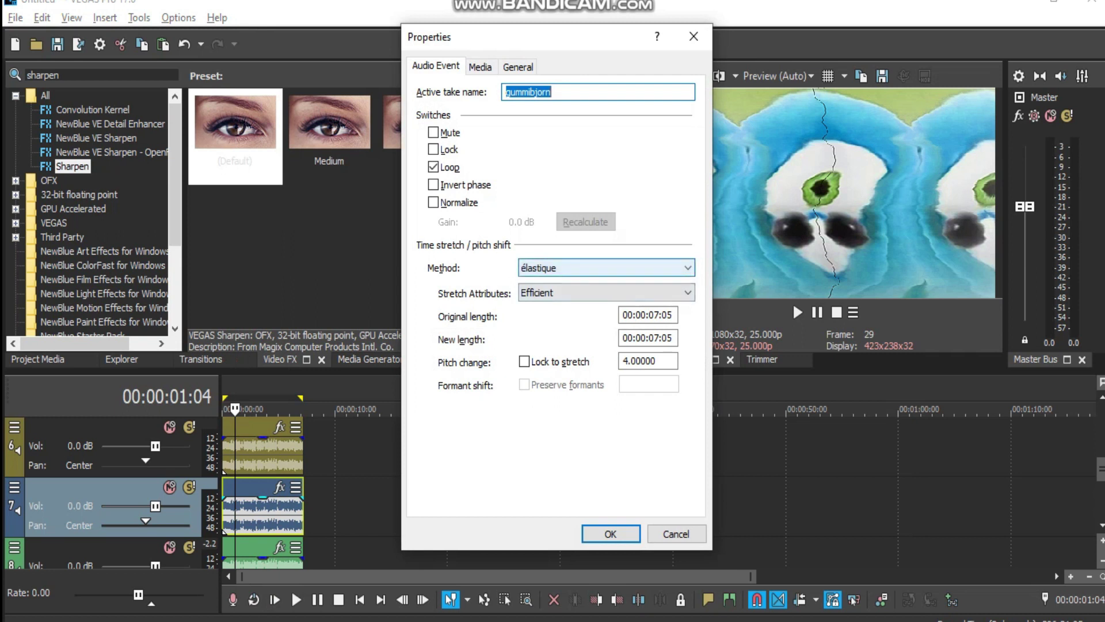
left_click(606, 267)
key("Return")
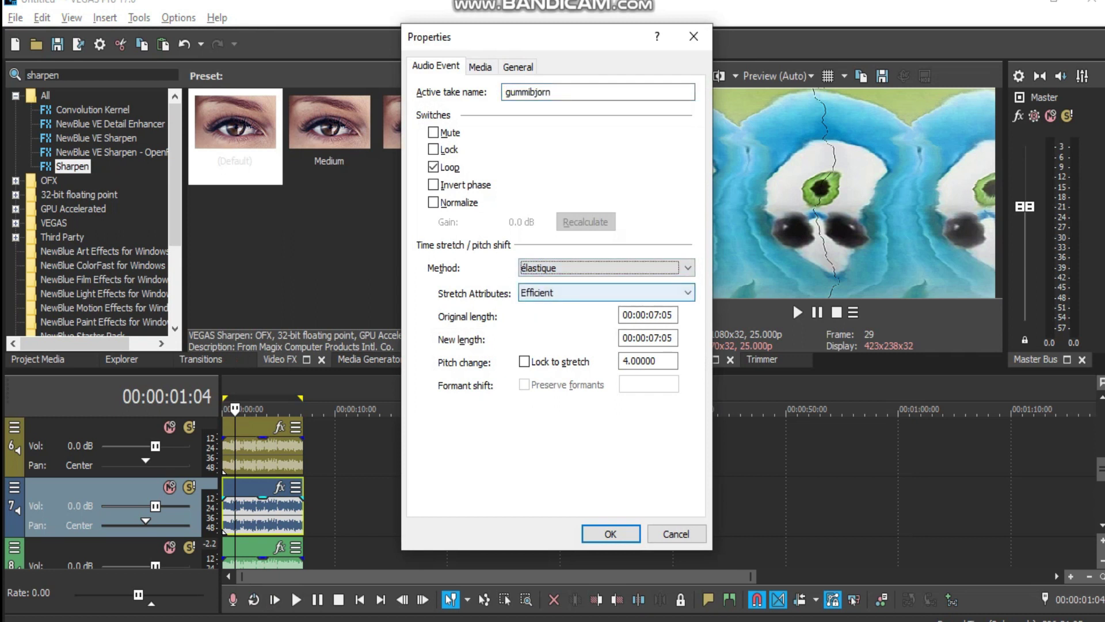
left_click(607, 292)
left_click(607, 319)
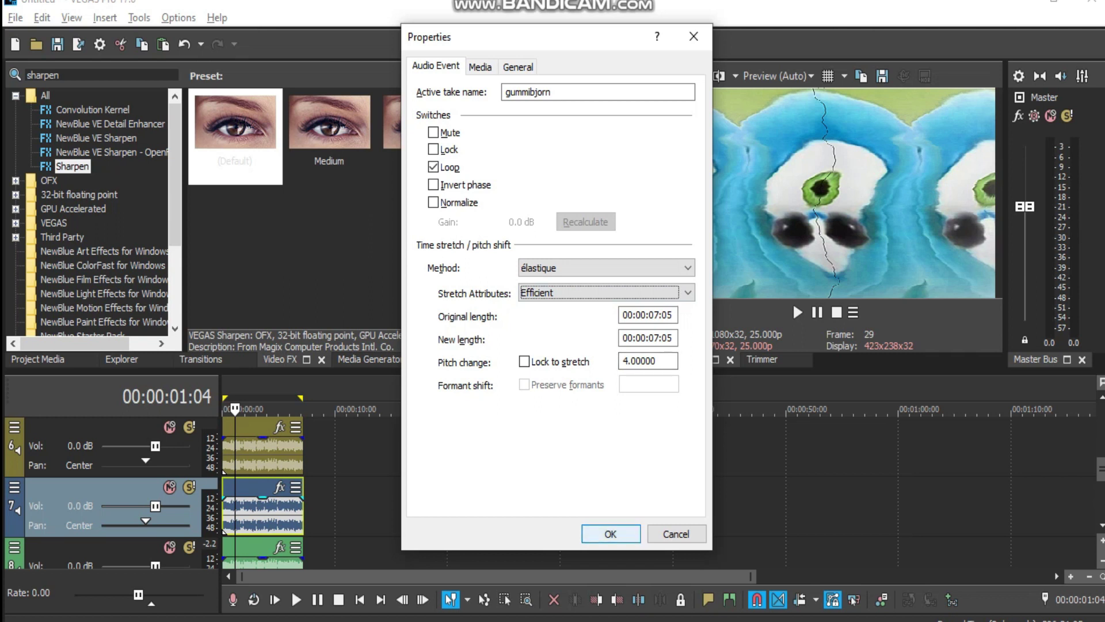
left_click(611, 534)
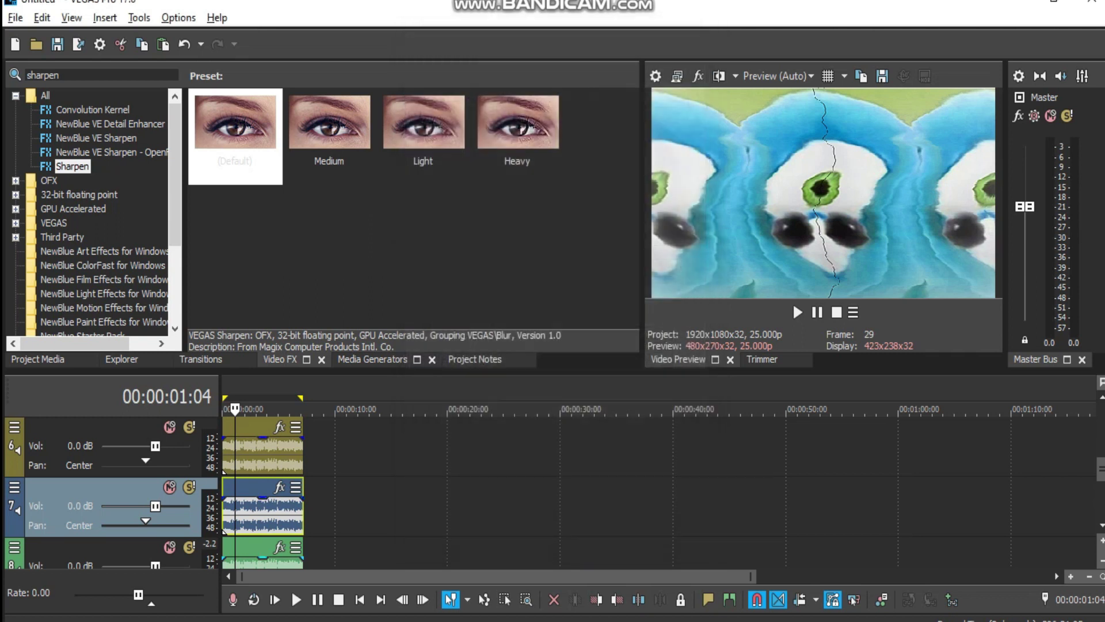
Check the stretch method and pitch change in the properties of the audio event on track 8
right_click(233, 550)
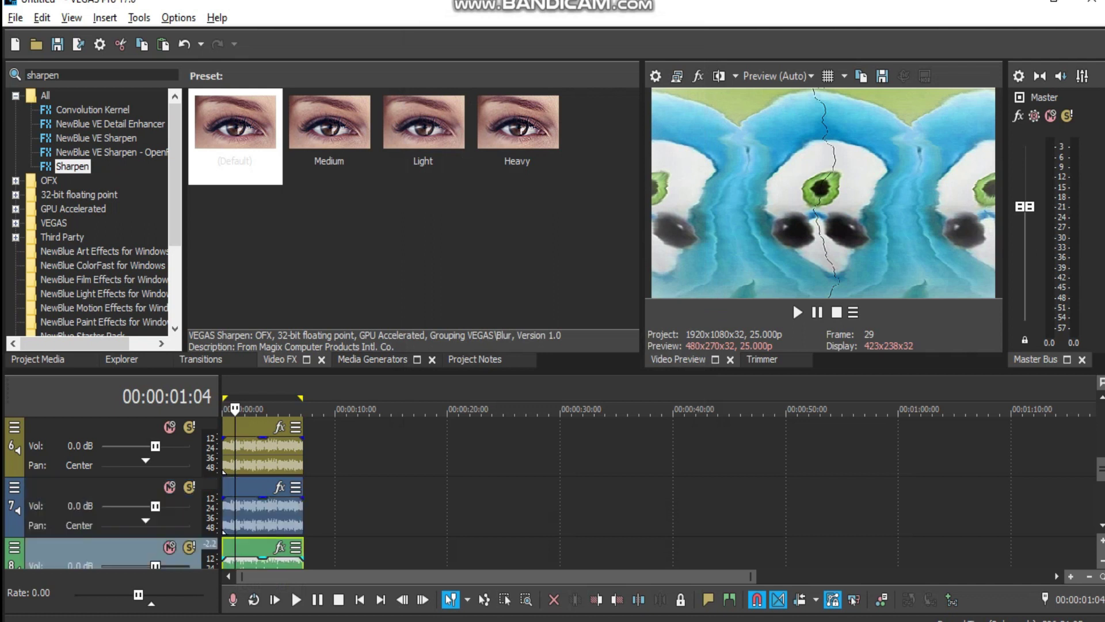
left_click(276, 619)
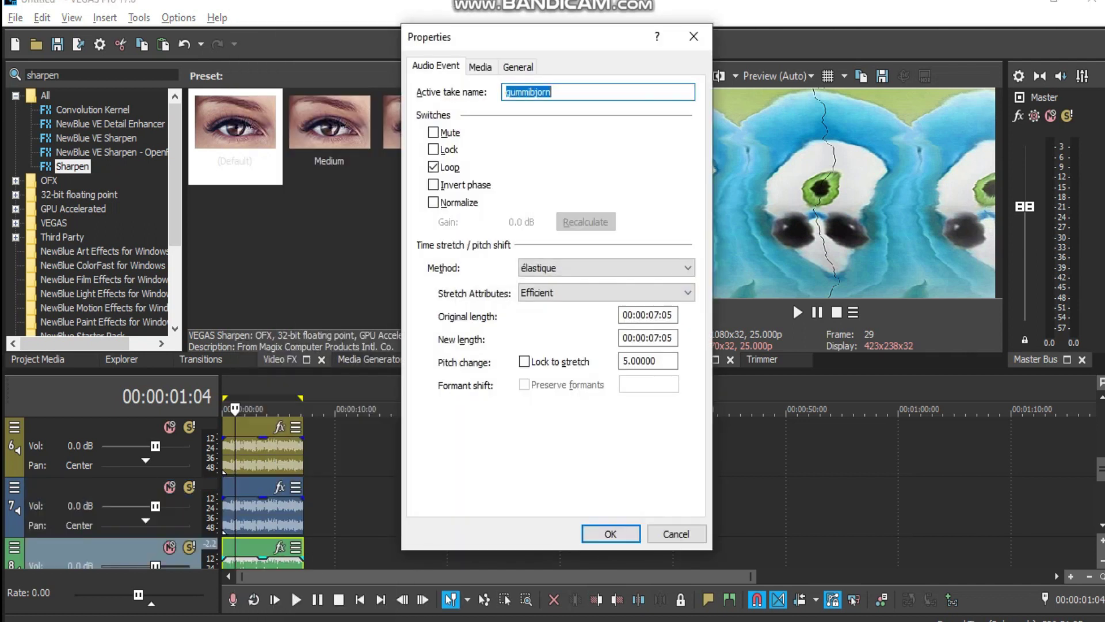
left_click(610, 533)
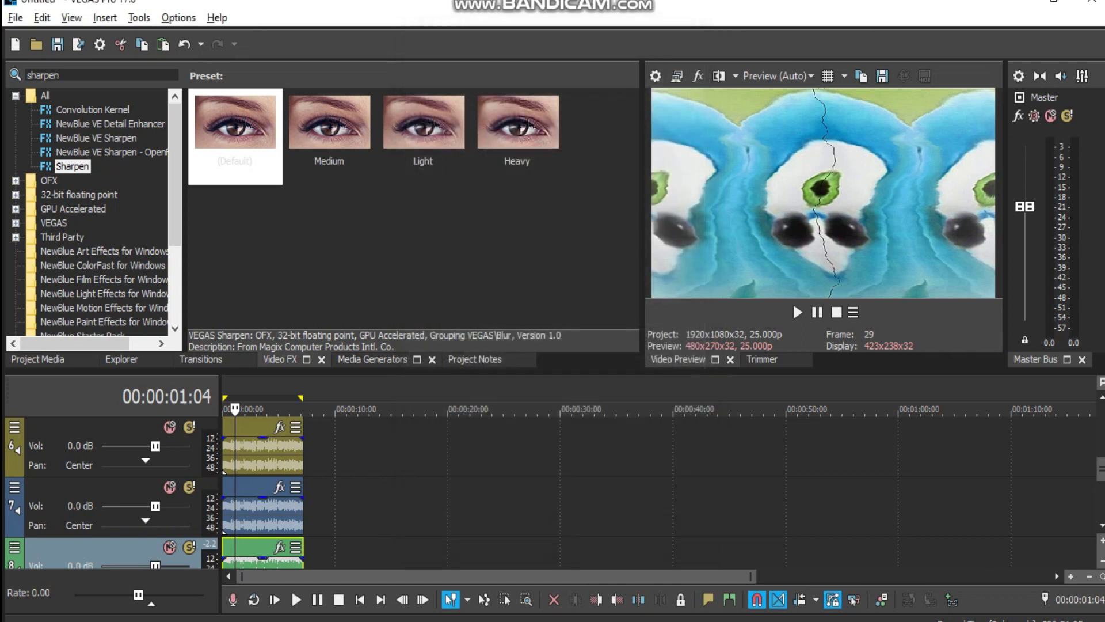
Check the stretch method and pitch change in the properties of the audio event on track 9
scroll(154, 492, "down", 1)
right_click(233, 550)
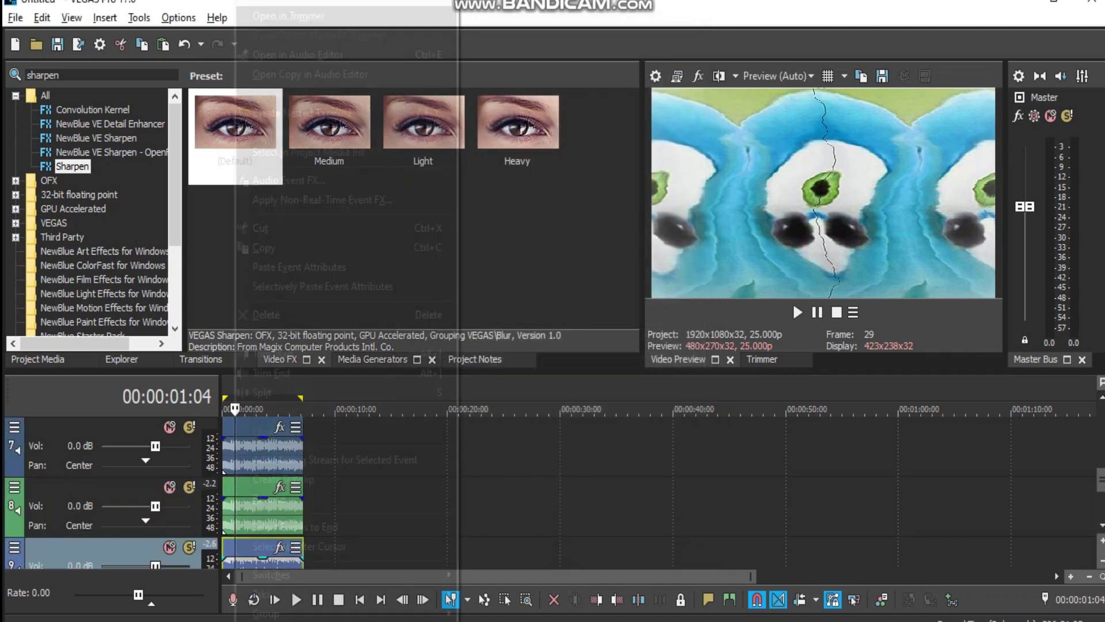
left_click(276, 618)
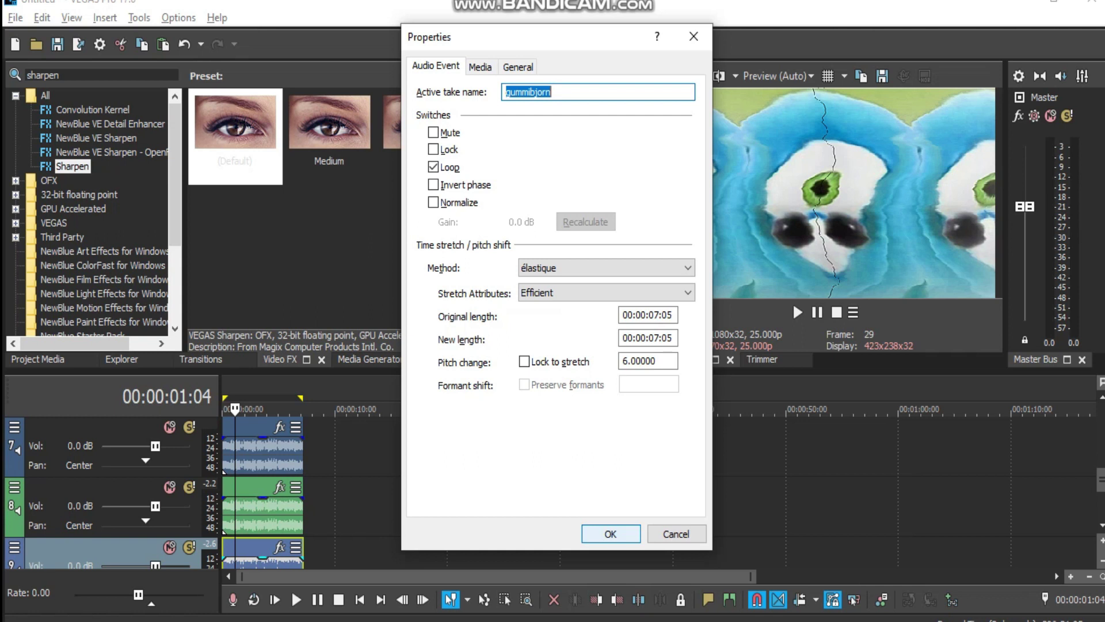
left_click(610, 534)
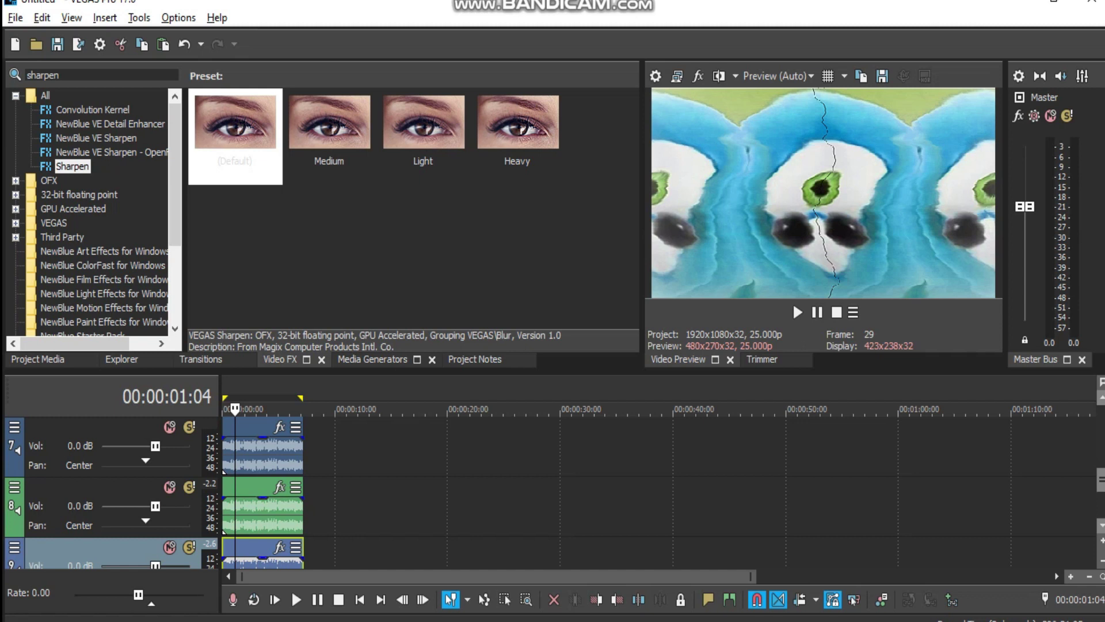
Return the playhead to the start of the timeline
scroll(552, 492, "down", 1)
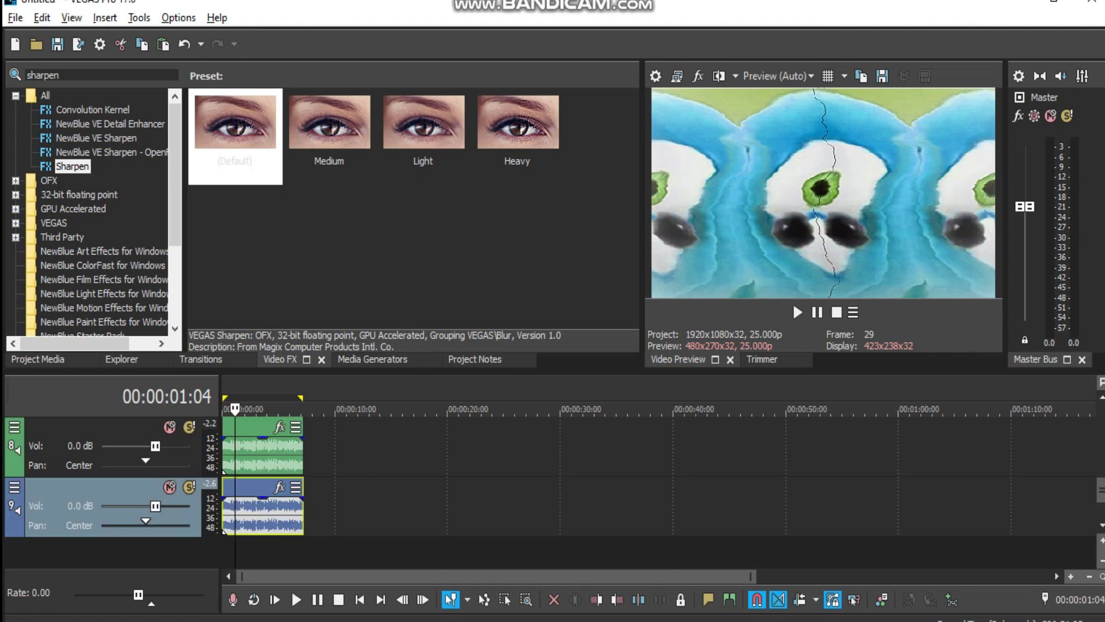
key("ctrl+Home")
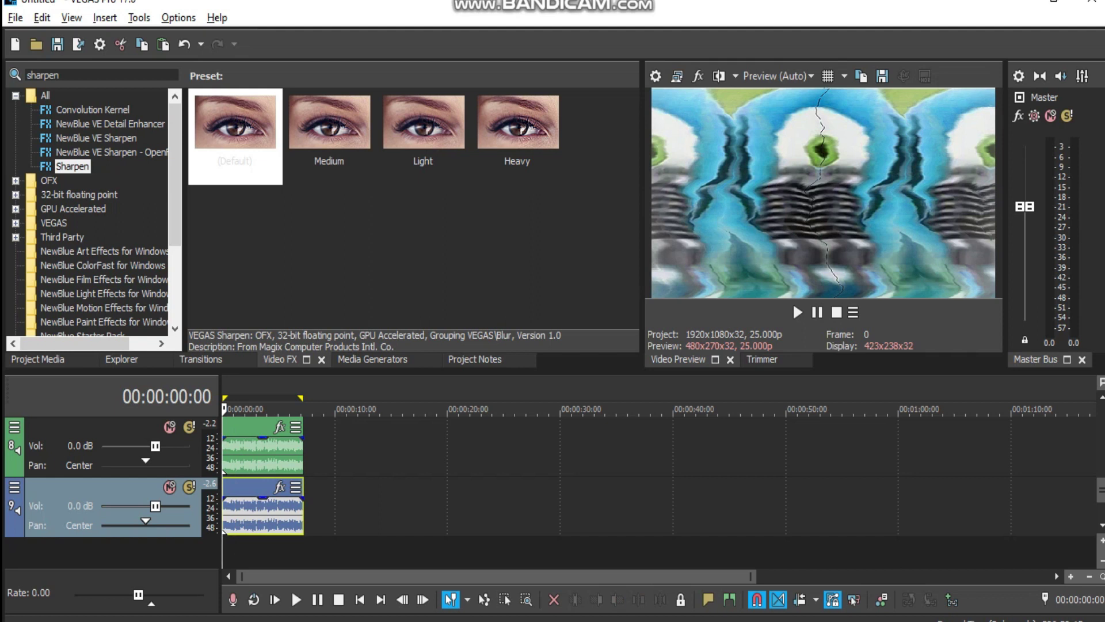